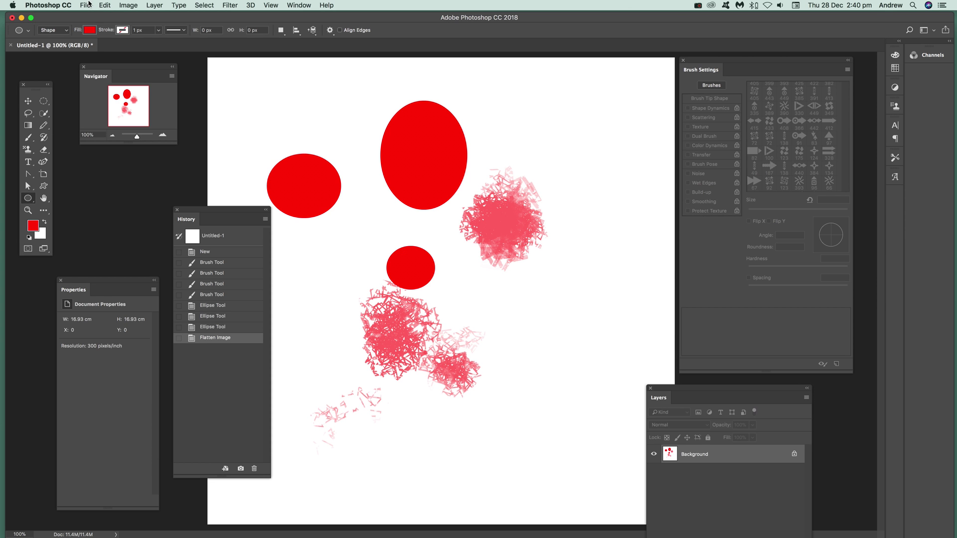
Enable the History Log, saving Detailed edit log items to Both metadata and the text file.
{"action": "left_click", "coordinate": [64, 5]}
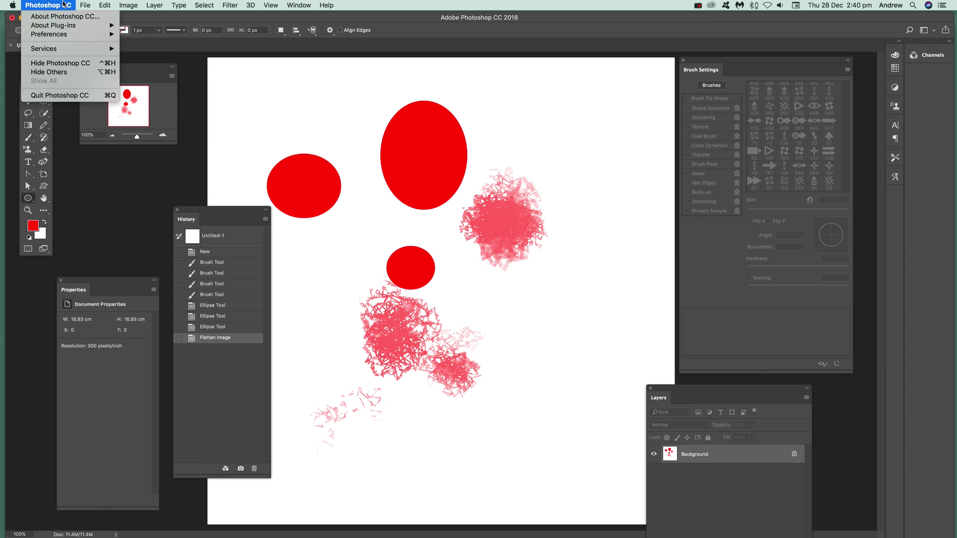
{"action": "mouse_move", "coordinate": [50, 36]}
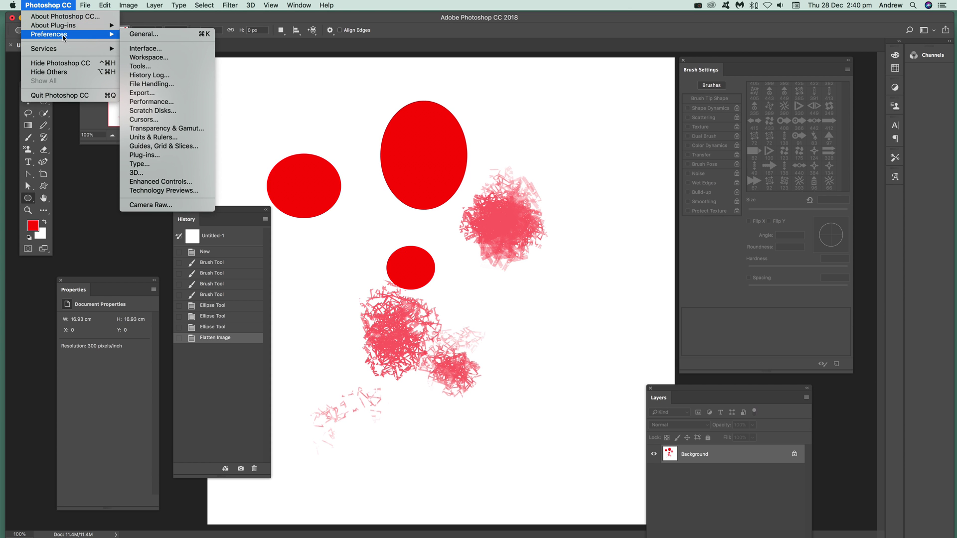
{"action": "left_click", "coordinate": [161, 77]}
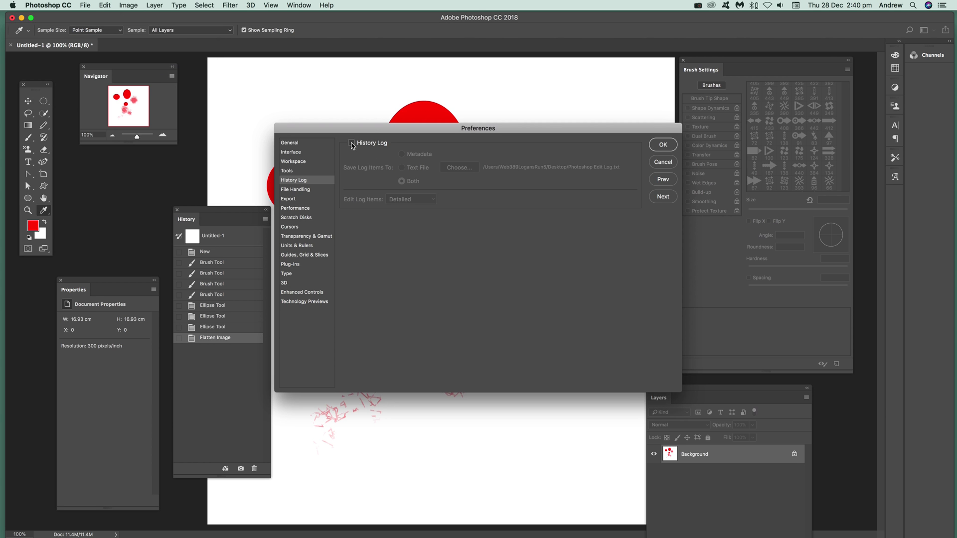
{"action": "left_click", "coordinate": [352, 143]}
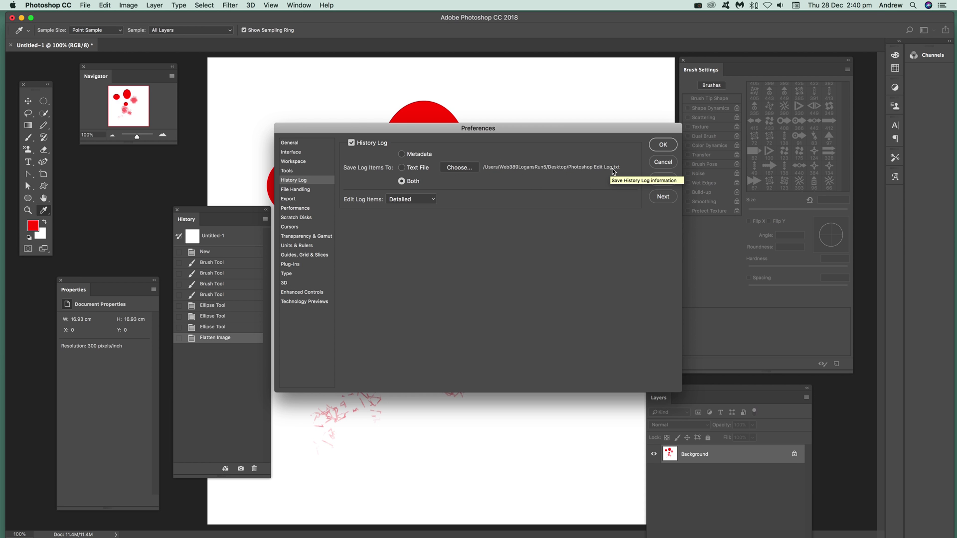
{"action": "left_click", "coordinate": [396, 199]}
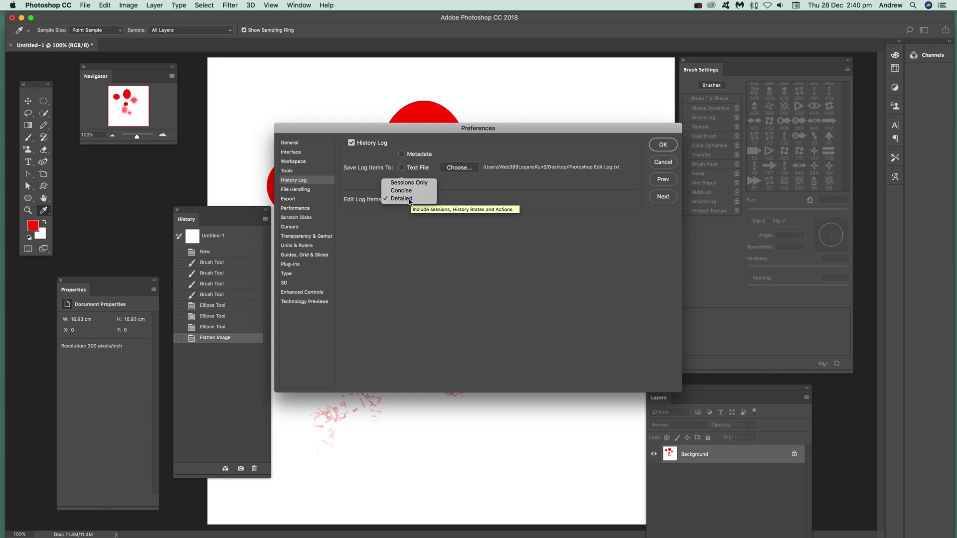
{"action": "left_click", "coordinate": [410, 199]}
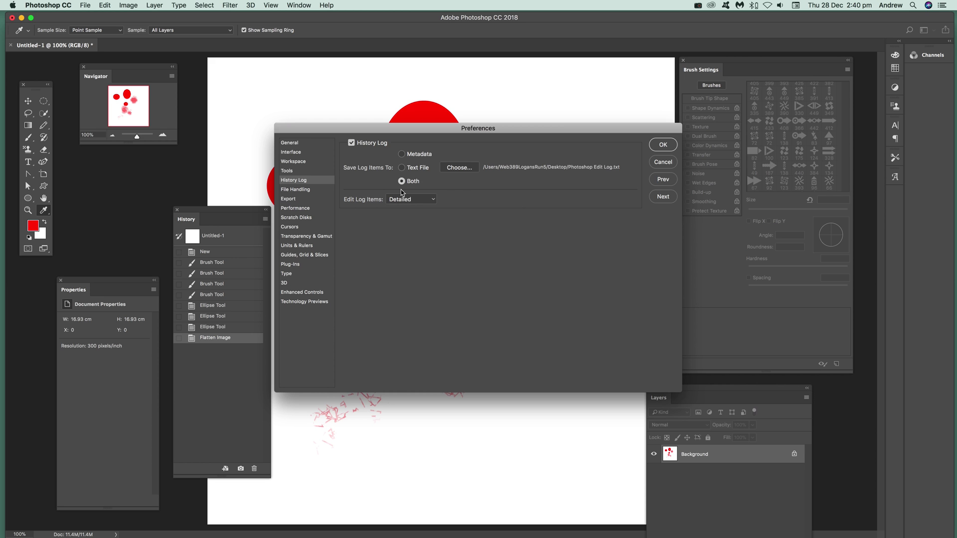
{"action": "left_click", "coordinate": [661, 146]}
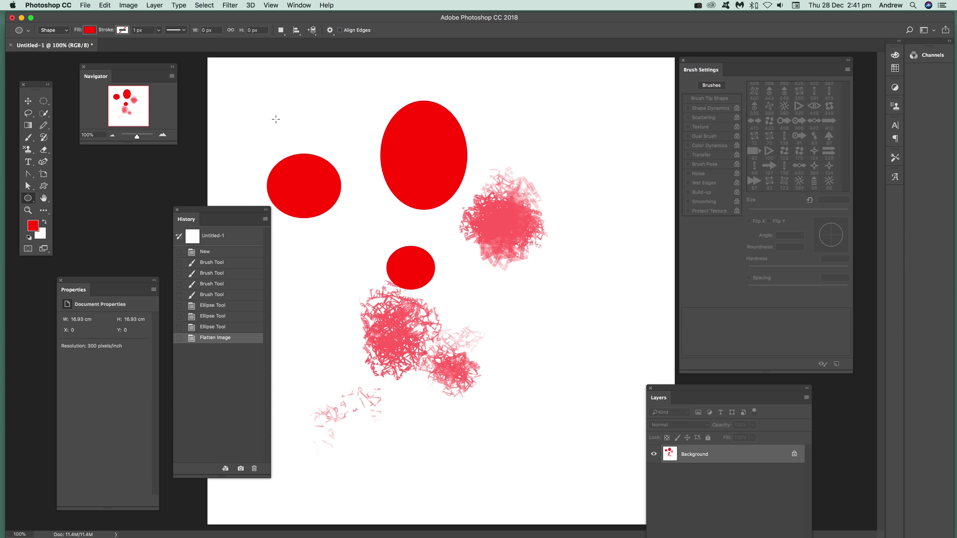
Draw four red ellipses on the canvas, creating layers Ellipse 1 through Ellipse 4.
{"action": "left_click_drag", "start_coordinate": [229, 96], "coordinate": [297, 160]}
{"action": "mouse_move", "coordinate": [317, 93]}
{"action": "left_mouse_down"}
{"action": "mouse_move", "coordinate": [414, 164]}
{"action": "mouse_move", "coordinate": [424, 184]}
{"action": "left_mouse_up"}
{"action": "left_click_drag", "start_coordinate": [287, 234], "coordinate": [424, 318]}
{"action": "left_click_drag", "start_coordinate": [394, 222], "coordinate": [489, 288]}
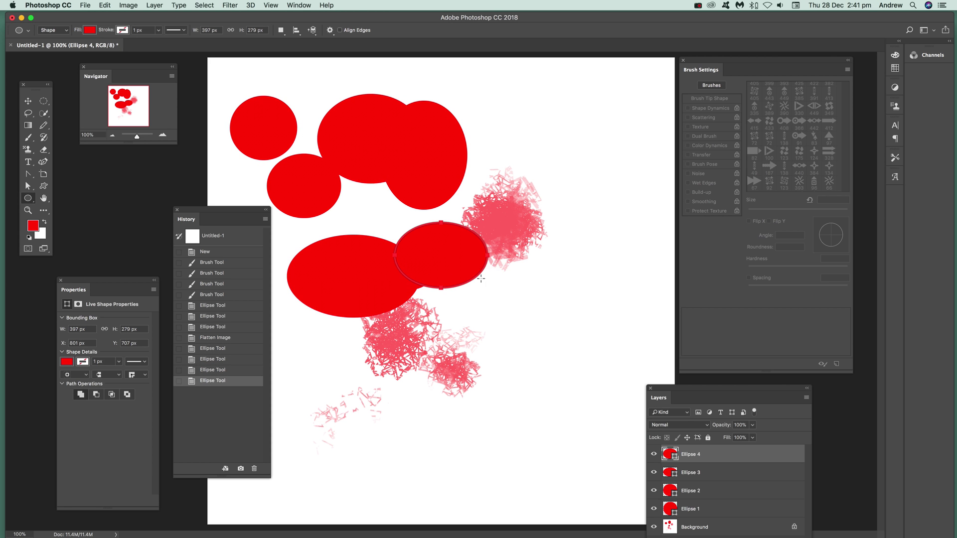
{"action": "key", "text": "super+Tab"}
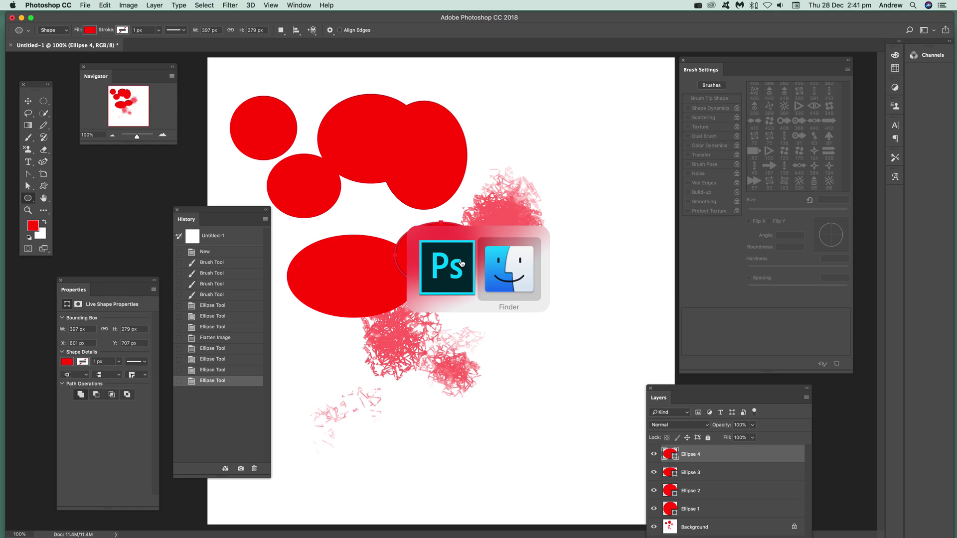
Scroll the Photoshop Edit Log.txt preview to read the new Ellipse Tool entries.
{"action": "scroll", "coordinate": [416, 295], "scroll_direction": "down", "scroll_amount": 10}
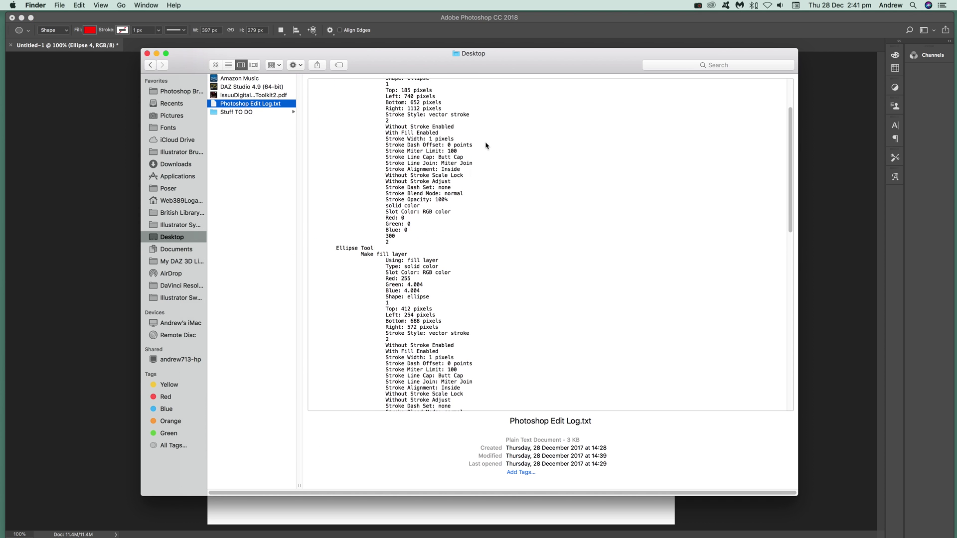
{"action": "scroll", "coordinate": [472, 263], "scroll_direction": "down", "scroll_amount": 3}
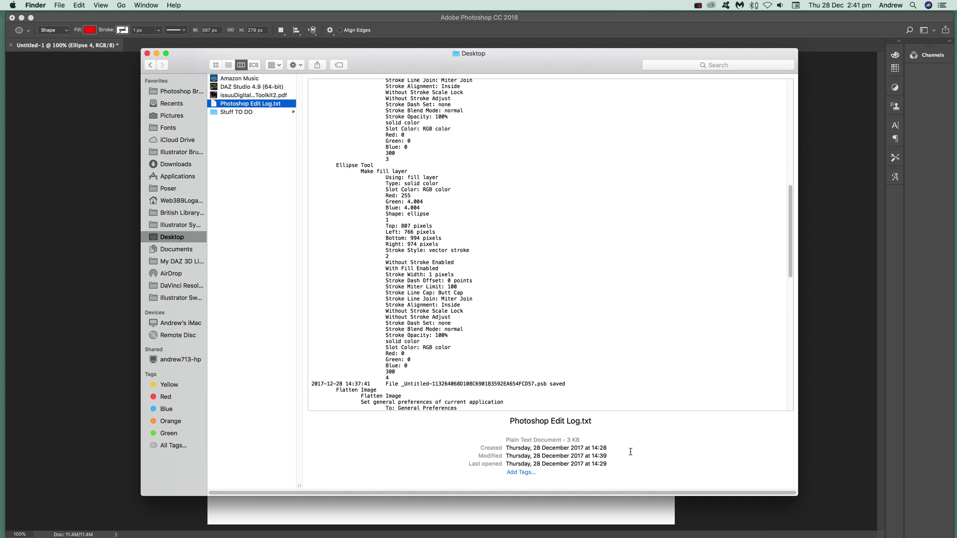
{"action": "scroll", "coordinate": [512, 338], "scroll_direction": "down", "scroll_amount": 3}
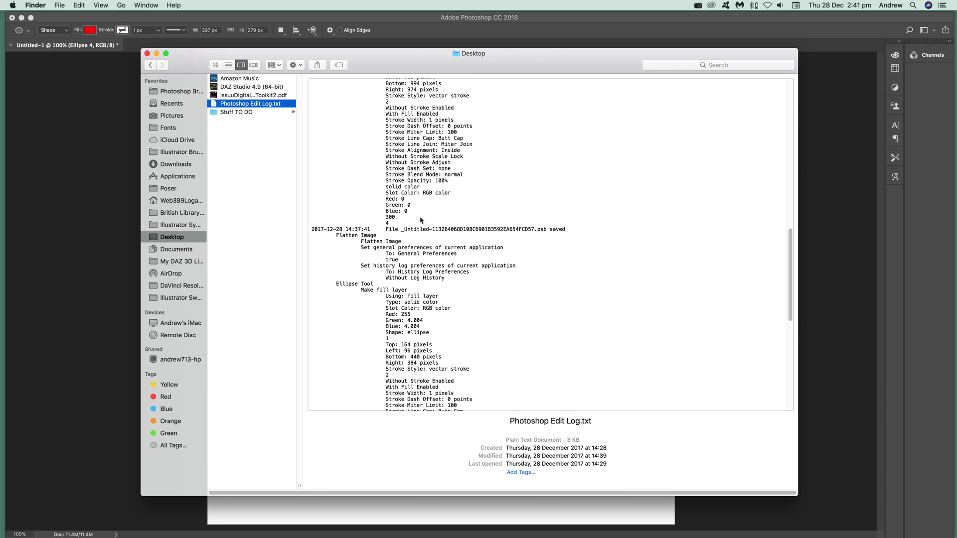
{"action": "scroll", "coordinate": [431, 261], "scroll_direction": "down", "scroll_amount": 2}
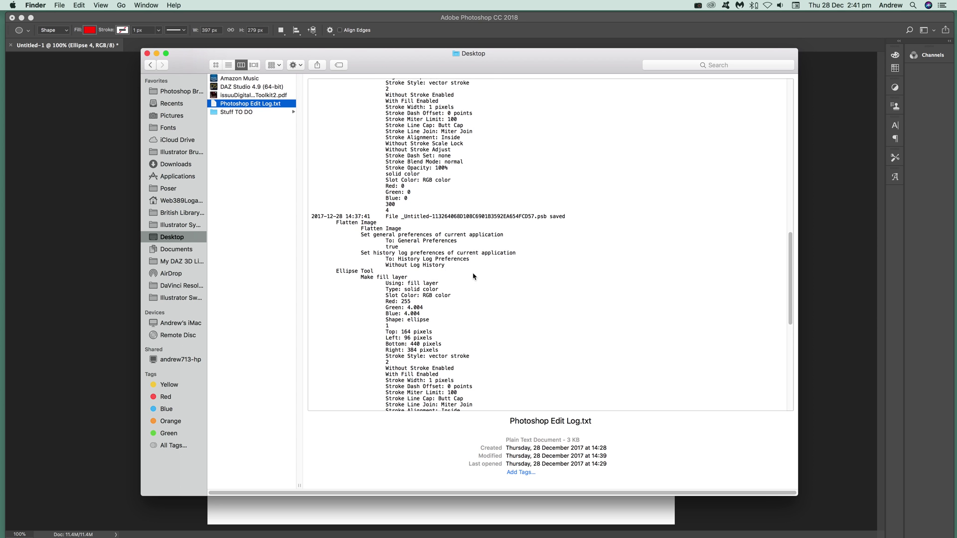
{"action": "scroll", "coordinate": [474, 278], "scroll_direction": "down", "scroll_amount": 3}
{"action": "scroll", "coordinate": [474, 324], "scroll_direction": "down", "scroll_amount": 15}
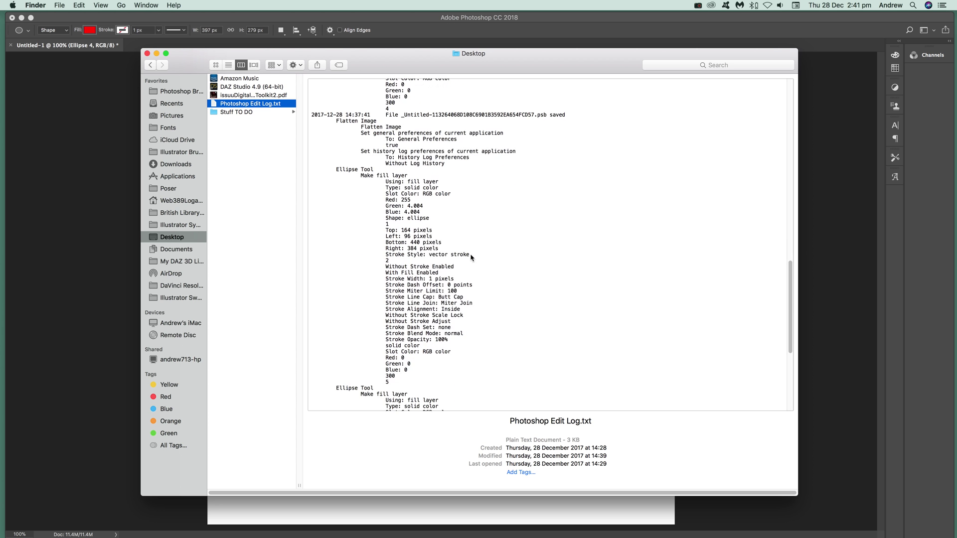
{"action": "scroll", "coordinate": [440, 247], "scroll_direction": "up", "scroll_amount": 10}
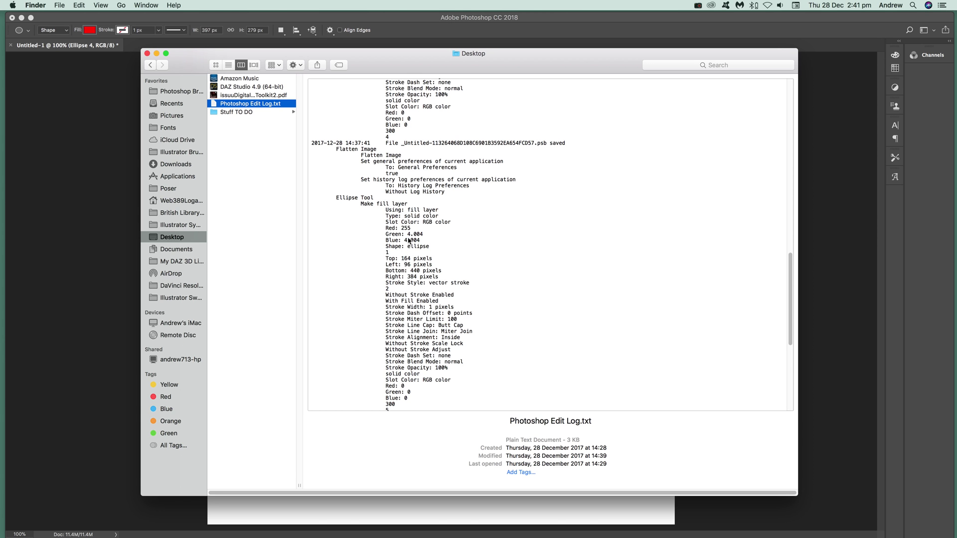
{"action": "scroll", "coordinate": [409, 239], "scroll_direction": "down", "scroll_amount": 1}
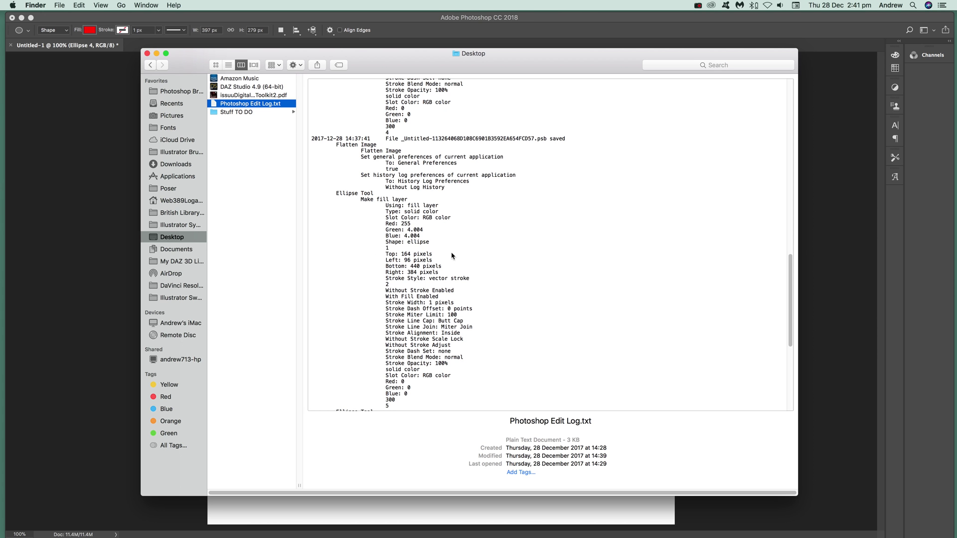
{"action": "scroll", "coordinate": [439, 304], "scroll_direction": "down", "scroll_amount": 5}
{"action": "scroll", "coordinate": [419, 334], "scroll_direction": "down", "scroll_amount": 10}
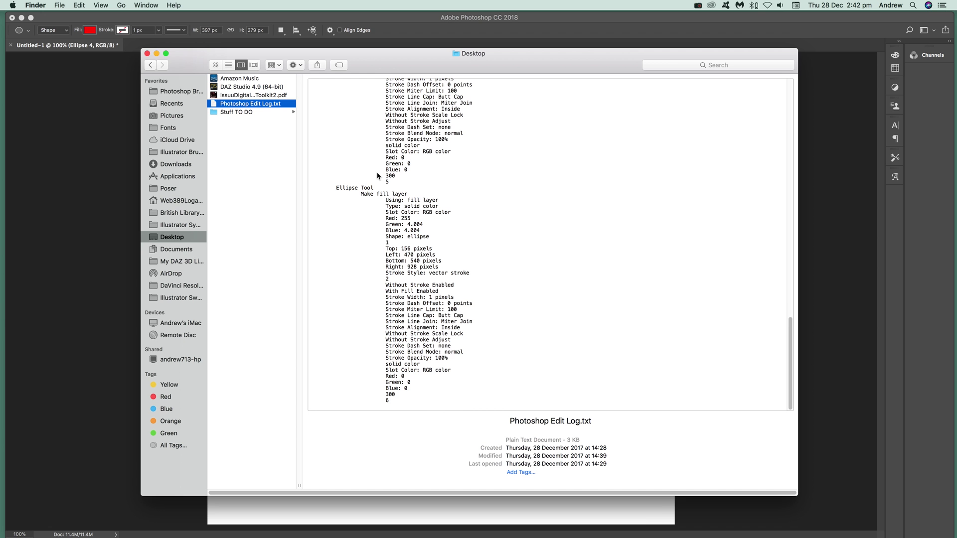
Back in Photoshop, flatten the image and launch the Camera Raw Filter.
{"action": "key", "text": "super+Tab"}
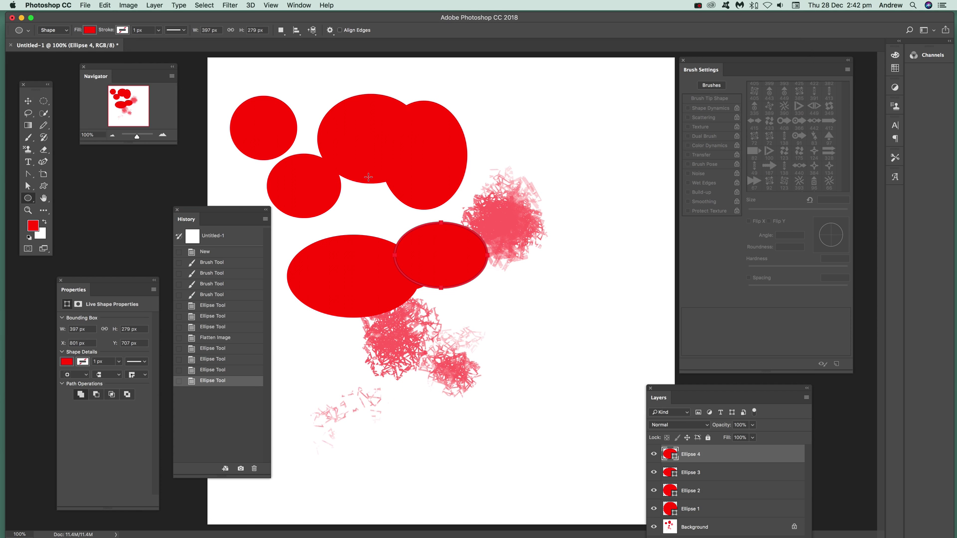
{"action": "left_click", "coordinate": [155, 5]}
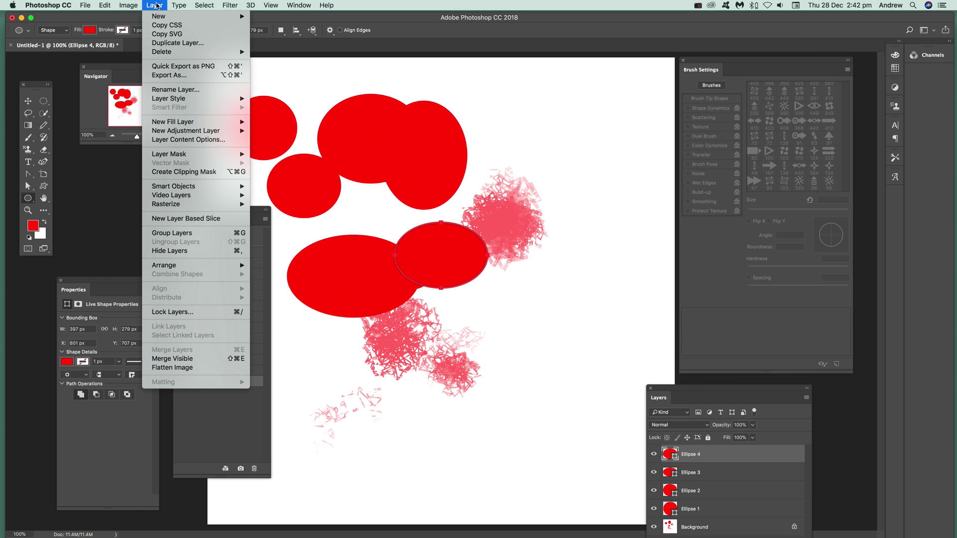
{"action": "left_click", "coordinate": [190, 368]}
{"action": "left_click", "coordinate": [231, 6]}
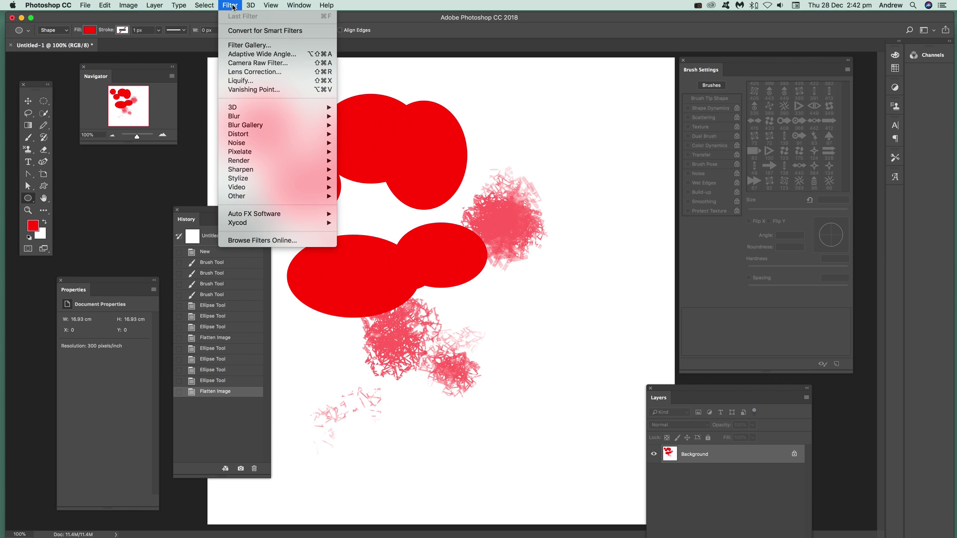
{"action": "left_click", "coordinate": [239, 63]}
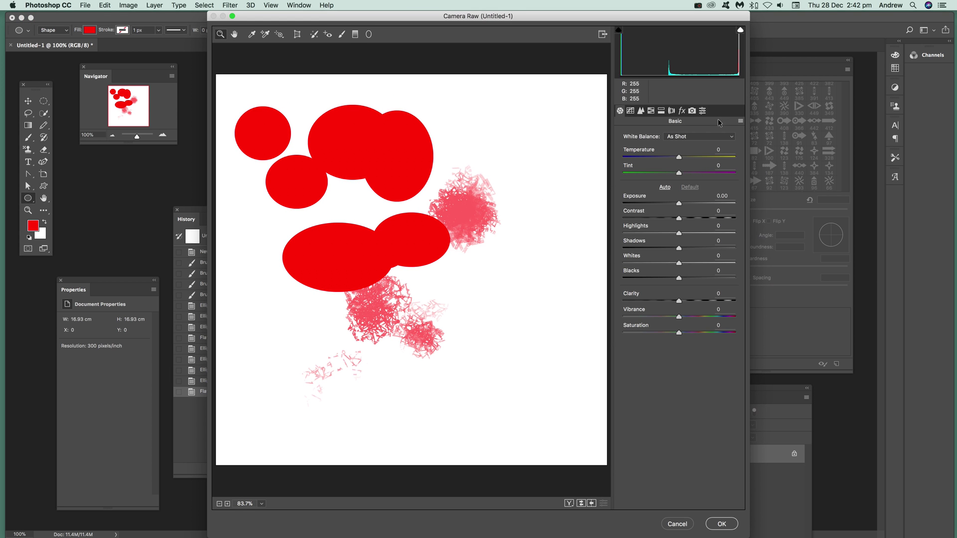
In Camera Raw, set the temperature to -53 and the tint to -49.
{"action": "left_click_drag", "start_coordinate": [671, 158], "coordinate": [651, 173]}
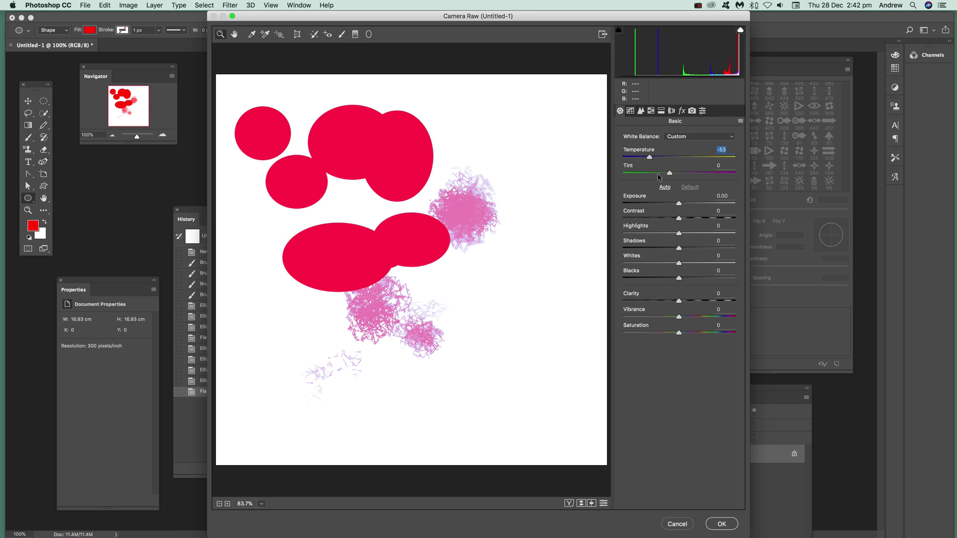
{"action": "left_click_drag", "start_coordinate": [679, 204], "coordinate": [655, 204]}
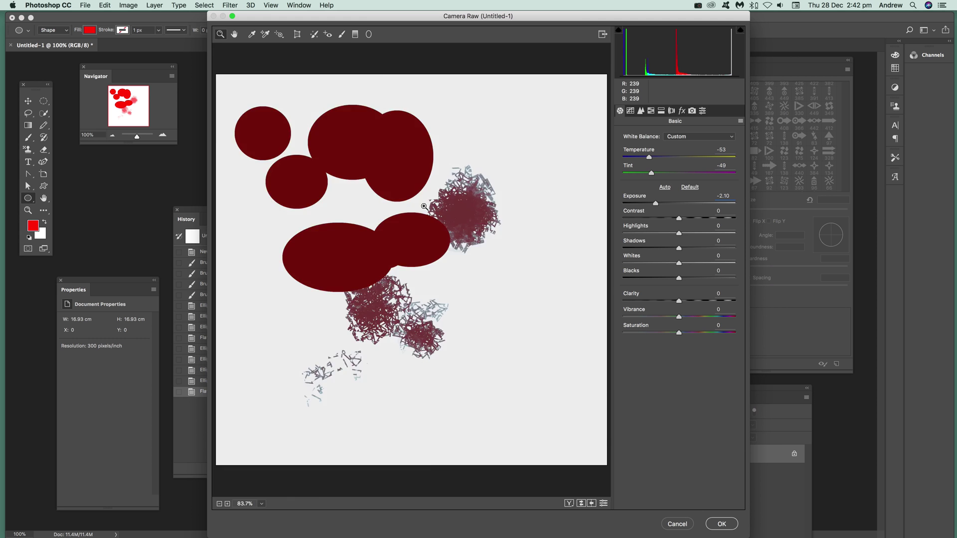
{"action": "scroll", "coordinate": [476, 228], "scroll_direction": "up", "scroll_amount": 5}
{"action": "scroll", "coordinate": [443, 209], "scroll_direction": "down", "scroll_amount": 5}
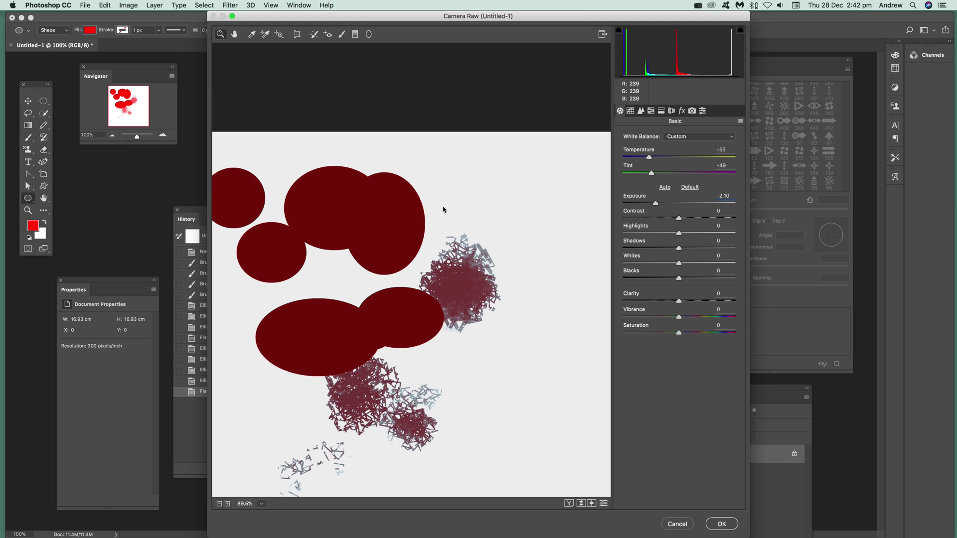
Add a radial filter over the upper ellipses and apply the Camera Raw adjustments.
{"action": "left_click", "coordinate": [369, 34]}
{"action": "left_click_drag", "start_coordinate": [407, 224], "coordinate": [504, 300]}
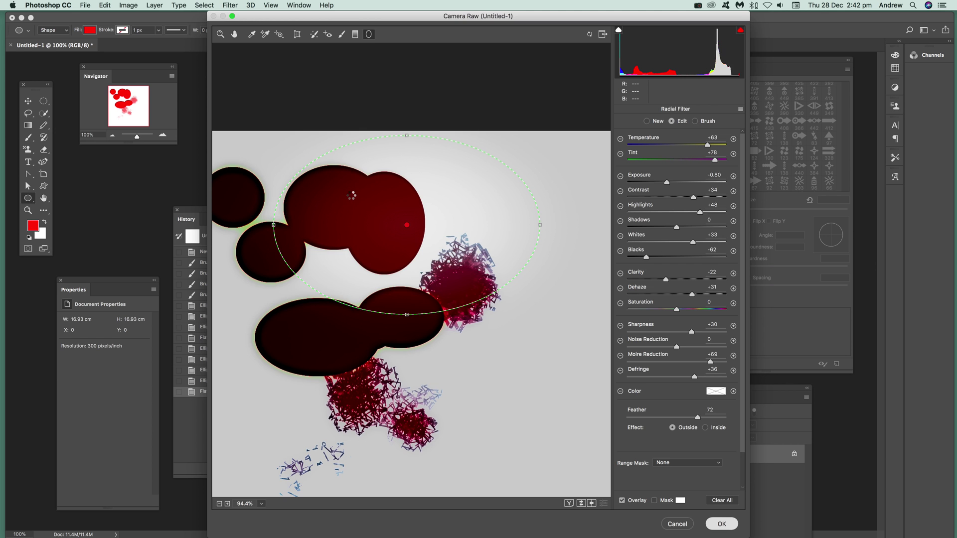
{"action": "key", "text": "Return"}
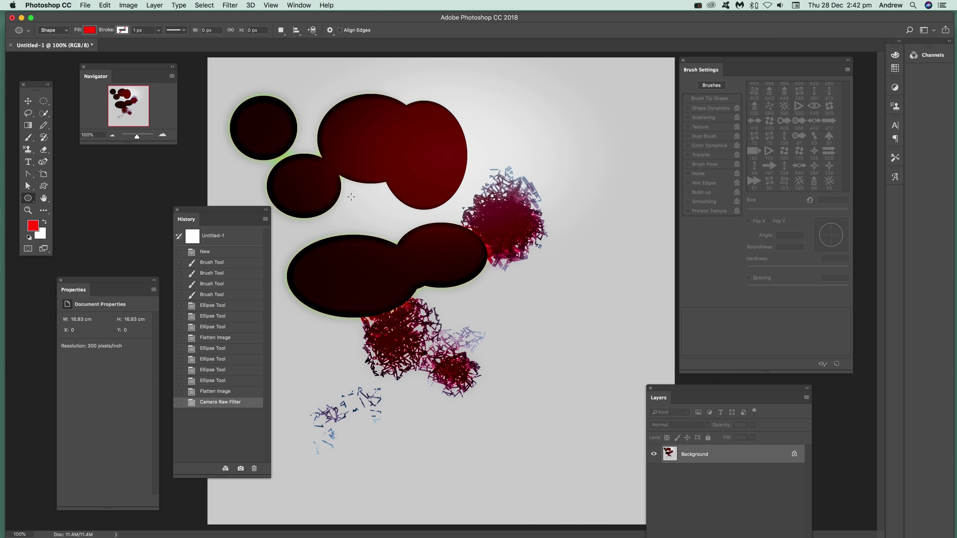
{"action": "key", "text": "super+Tab"}
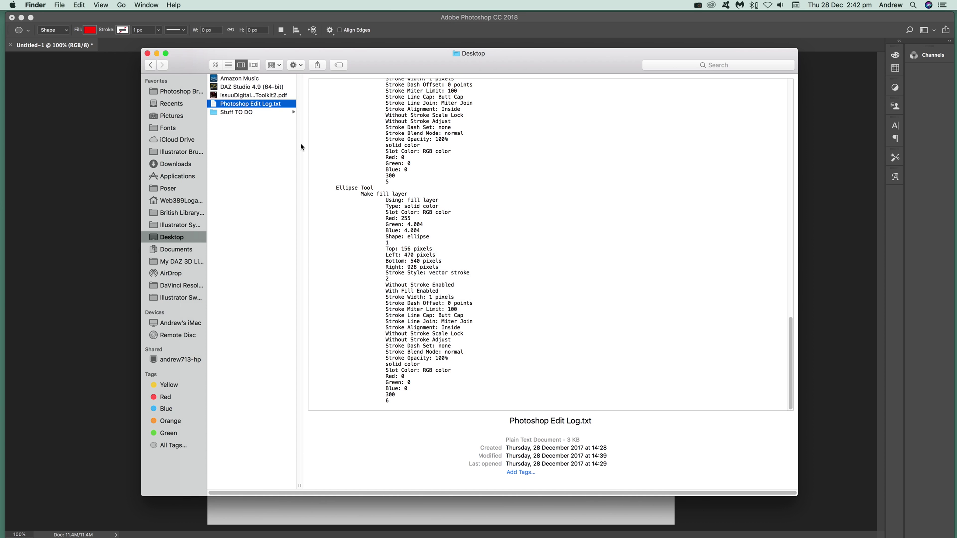
Reselect Photoshop Edit Log.txt and scroll its preview through the Flatten Image and Camera Raw Filter entries.
{"action": "left_click", "coordinate": [248, 98]}
{"action": "left_click", "coordinate": [253, 104]}
{"action": "scroll", "coordinate": [439, 260], "scroll_direction": "down", "scroll_amount": 5}
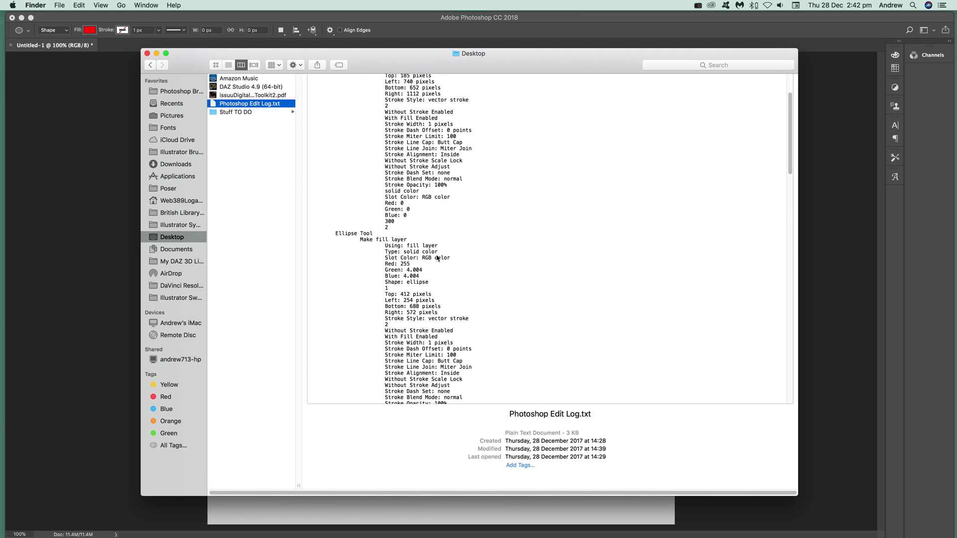
{"action": "scroll", "coordinate": [439, 260], "scroll_direction": "down", "scroll_amount": 10}
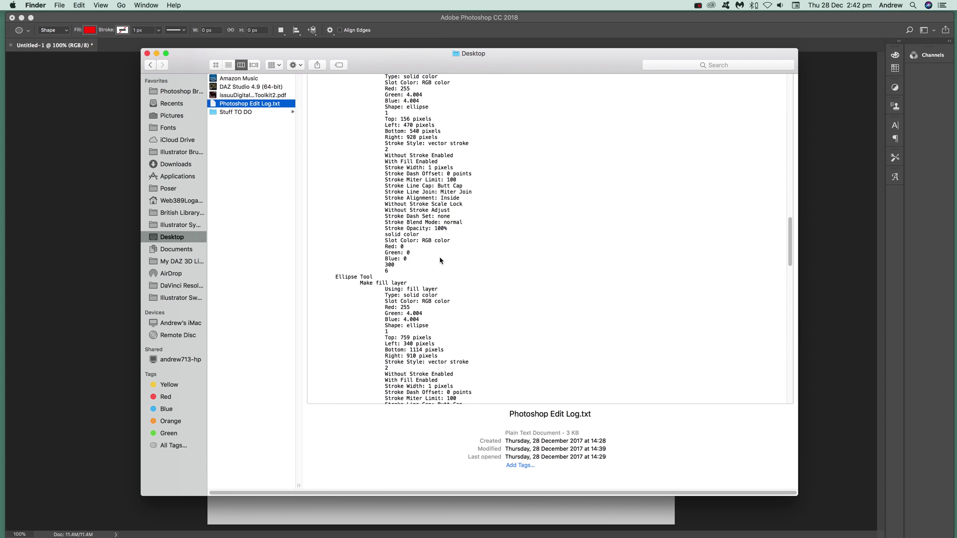
{"action": "scroll", "coordinate": [440, 259], "scroll_direction": "down", "scroll_amount": 15}
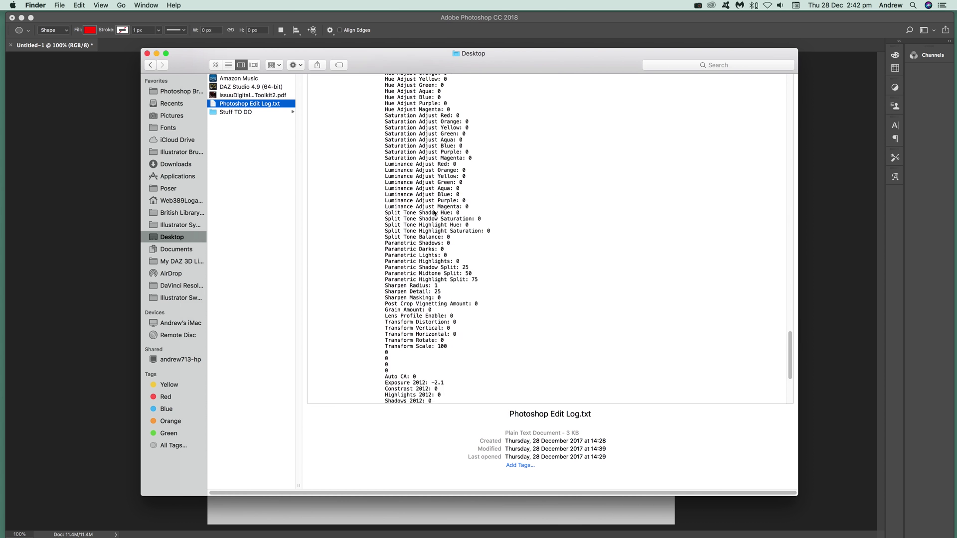
{"action": "scroll", "coordinate": [435, 212], "scroll_direction": "up", "scroll_amount": 15}
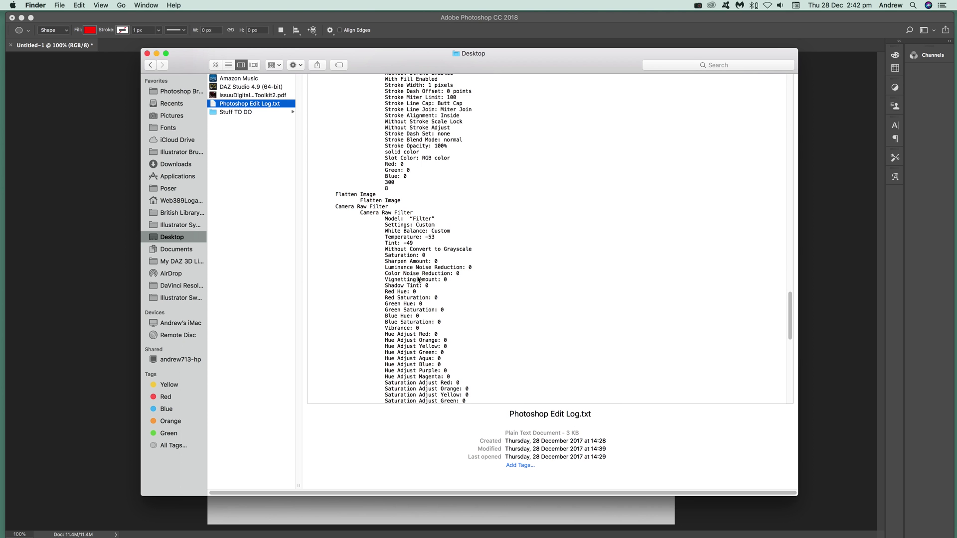
{"action": "scroll", "coordinate": [419, 280], "scroll_direction": "down", "scroll_amount": 2}
{"action": "scroll", "coordinate": [434, 263], "scroll_direction": "down", "scroll_amount": 2}
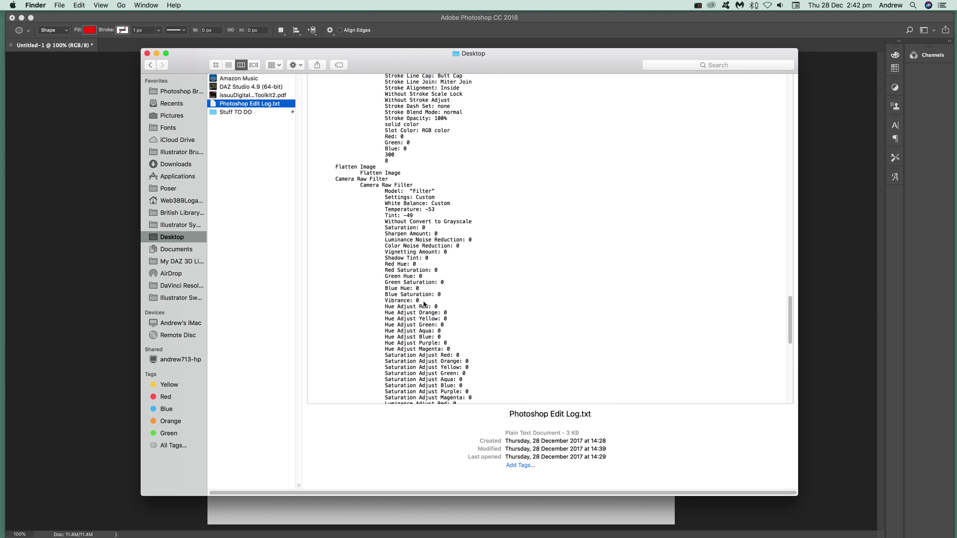
{"action": "scroll", "coordinate": [479, 328], "scroll_direction": "down", "scroll_amount": 2}
{"action": "scroll", "coordinate": [479, 340], "scroll_direction": "down", "scroll_amount": 10}
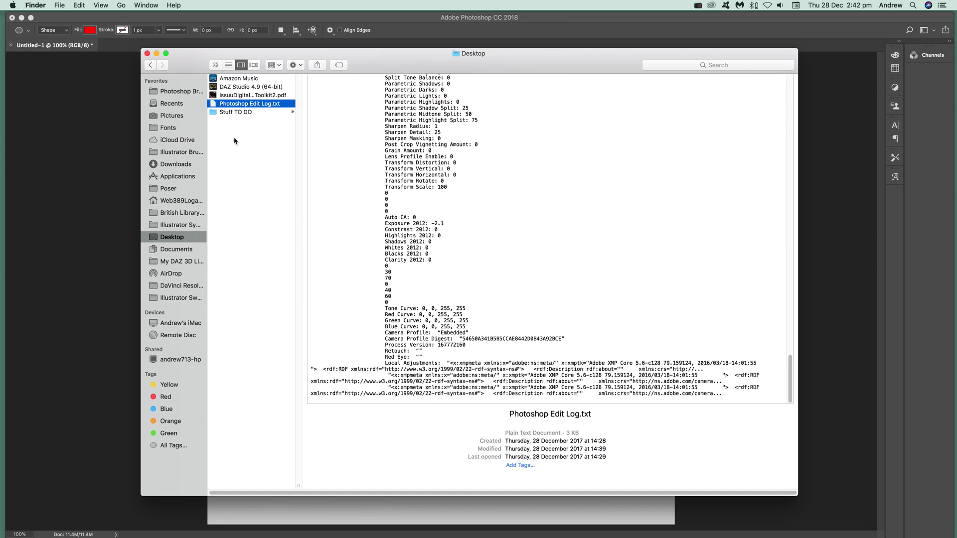
{"action": "scroll", "coordinate": [508, 99], "scroll_direction": "up", "scroll_amount": 8}
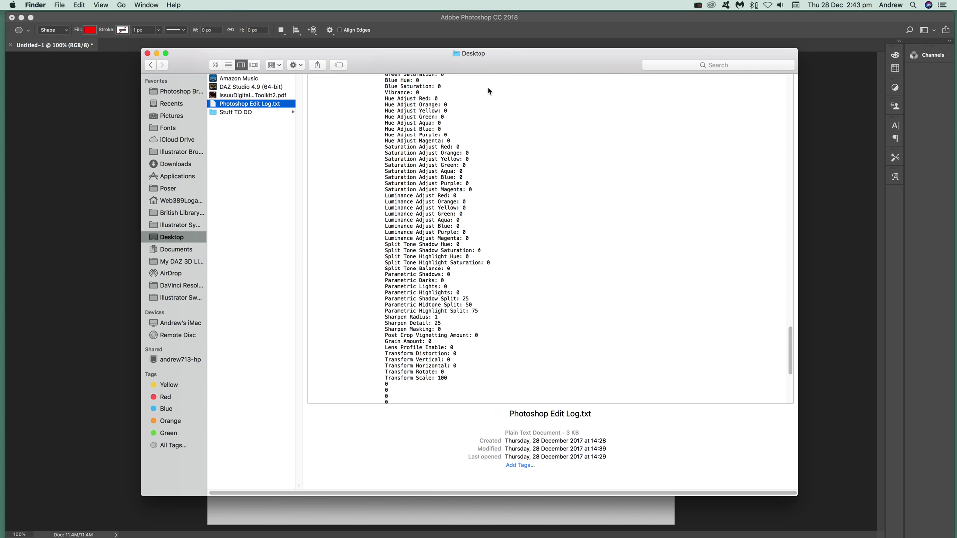
{"action": "key", "text": "super+Tab"}
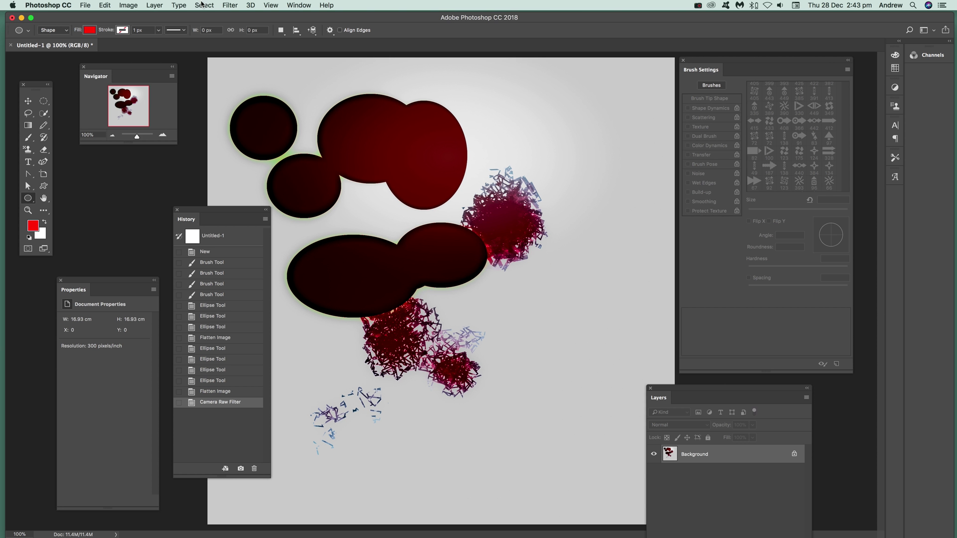
Open File Info for Untitled-1, inspect the Raw Data XMP, then the Basic fields.
{"action": "left_click", "coordinate": [85, 5]}
{"action": "mouse_move", "coordinate": [101, 6]}
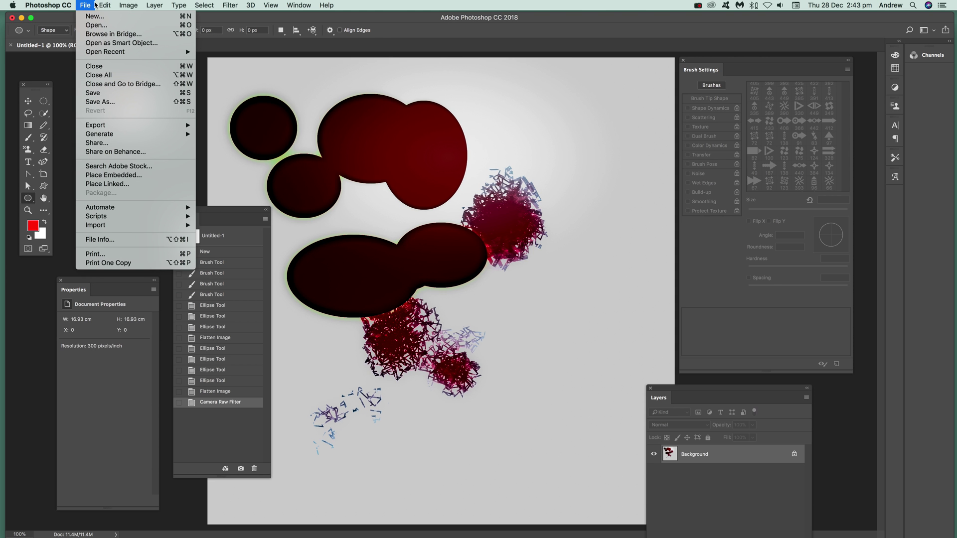
{"action": "left_click", "coordinate": [103, 241]}
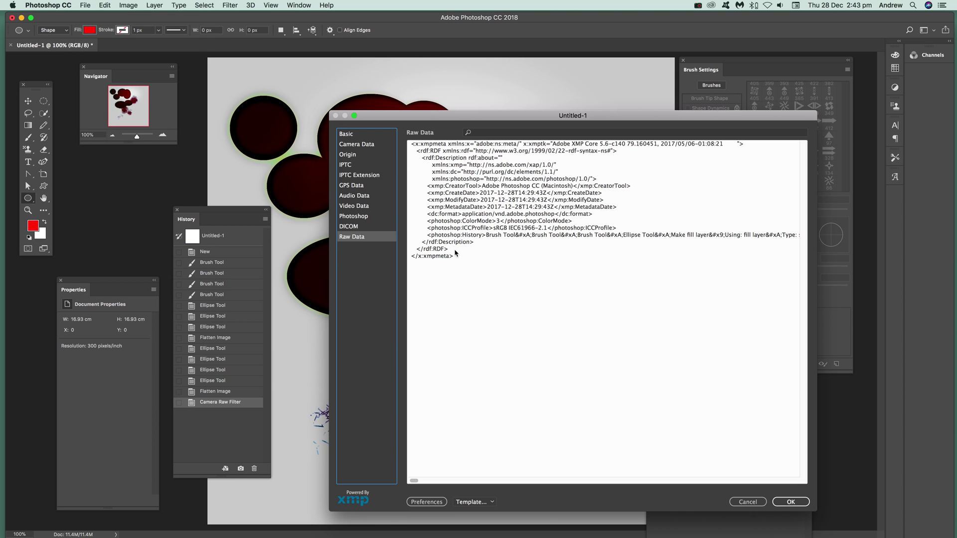
{"action": "left_click", "coordinate": [471, 240]}
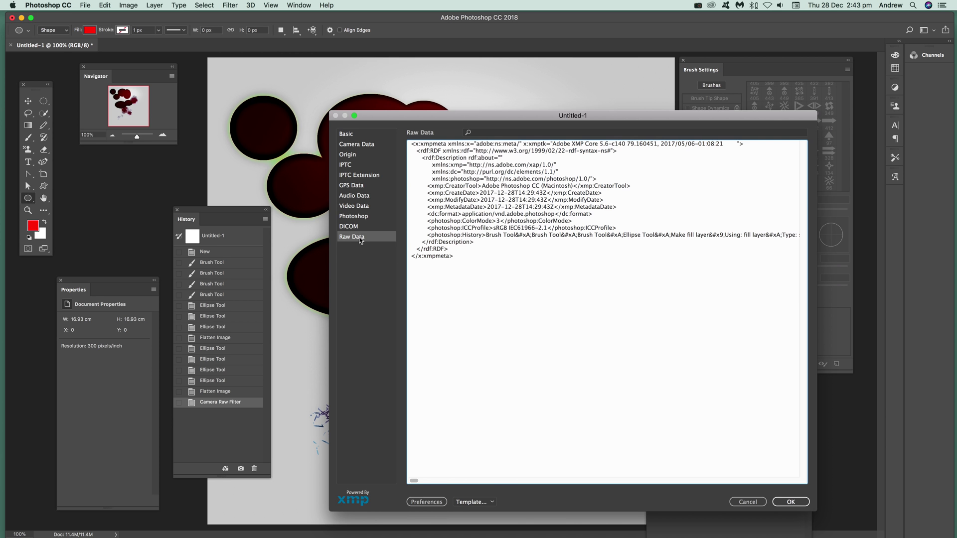
{"action": "left_click", "coordinate": [358, 133]}
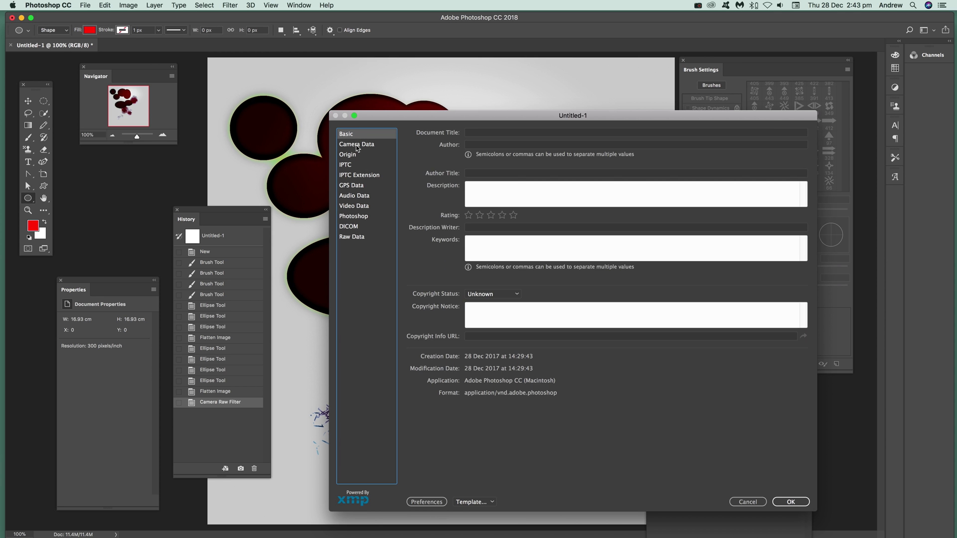
Scroll the Photoshop History metadata, then highlight the photoshop:History line in Raw Data.
{"action": "left_click", "coordinate": [358, 145]}
{"action": "left_click", "coordinate": [357, 197]}
{"action": "left_click", "coordinate": [360, 216]}
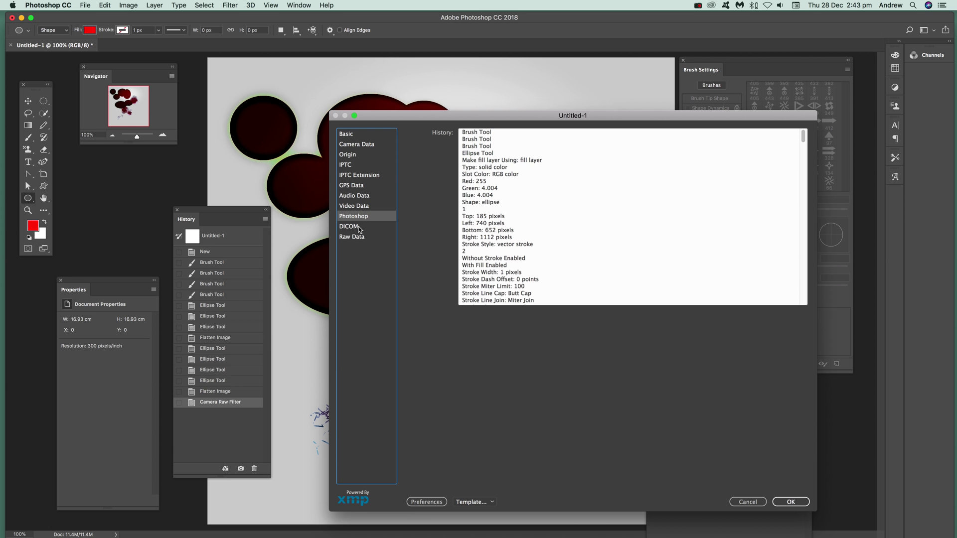
{"action": "scroll", "coordinate": [542, 195], "scroll_direction": "down", "scroll_amount": 6}
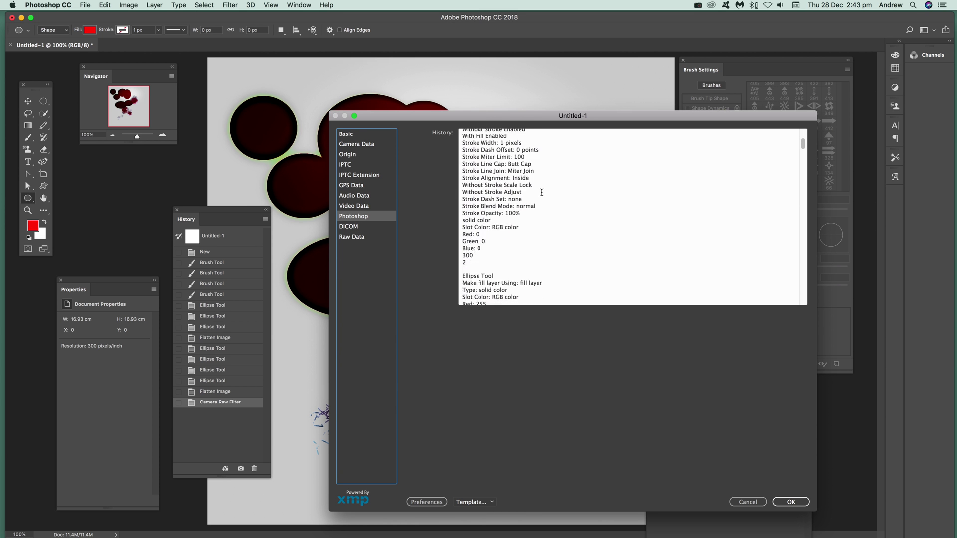
{"action": "left_click", "coordinate": [353, 237]}
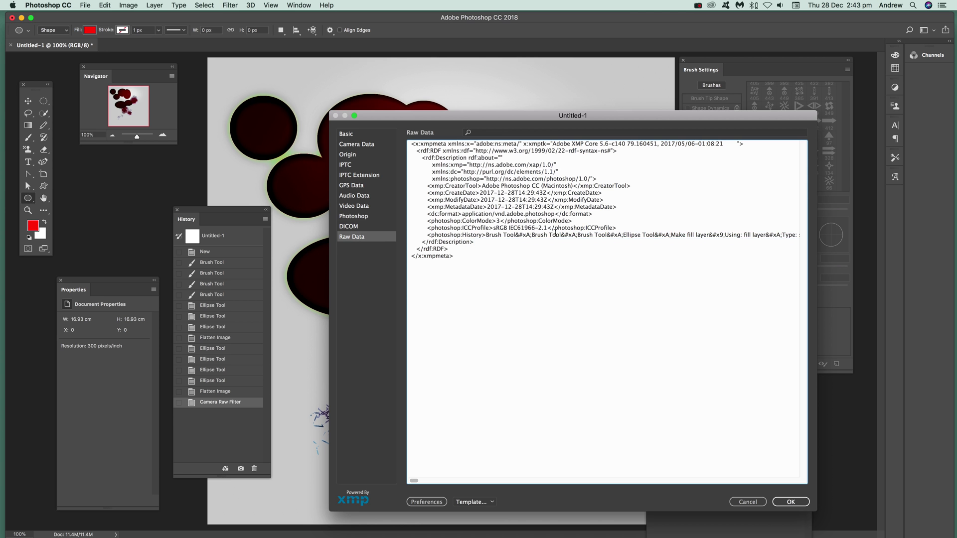
{"action": "left_click_drag", "start_coordinate": [555, 235], "coordinate": [808, 234]}
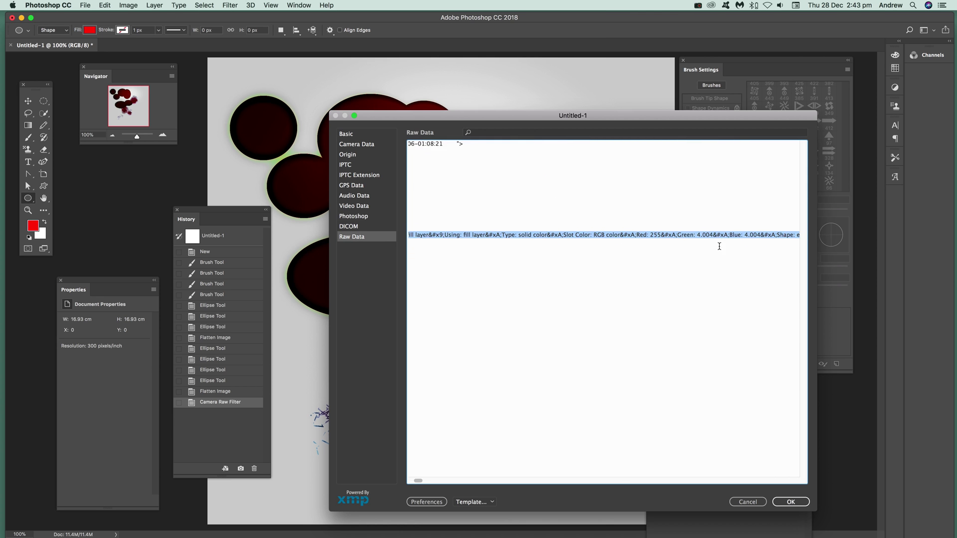
Scroll the Photoshop History listing to the Flatten Image and Camera Raw Filter entries, then close File Info.
{"action": "left_click", "coordinate": [363, 217]}
{"action": "left_click", "coordinate": [364, 206]}
{"action": "left_click", "coordinate": [365, 218]}
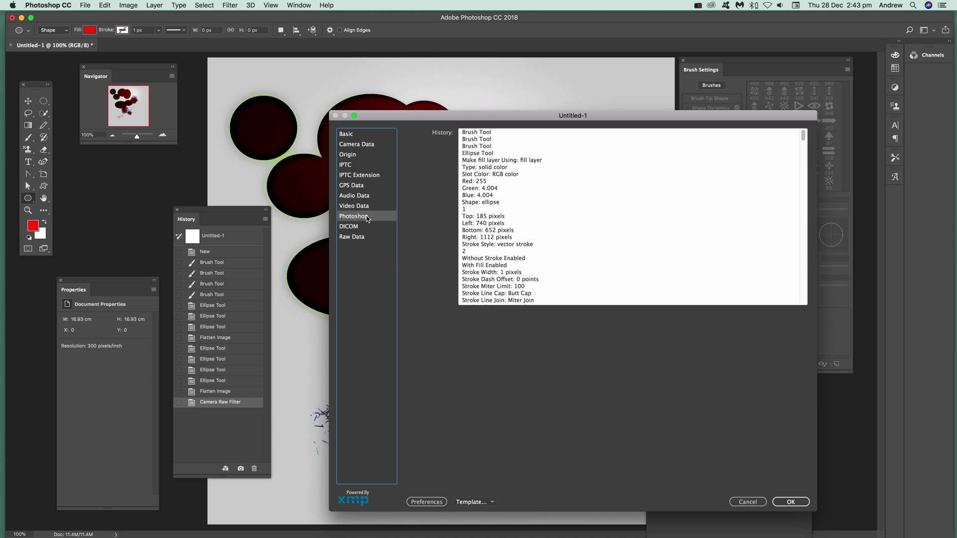
{"action": "scroll", "coordinate": [514, 171], "scroll_direction": "down", "scroll_amount": 10}
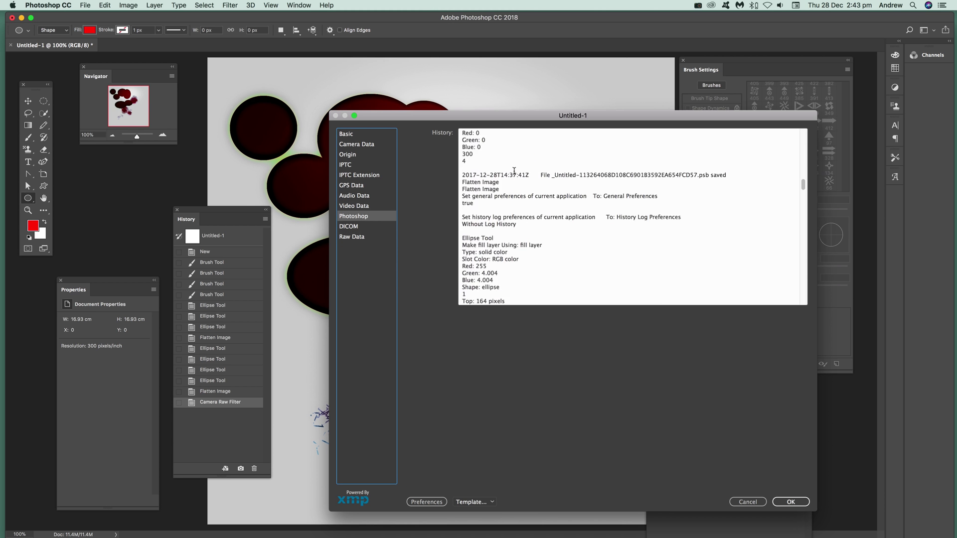
{"action": "scroll", "coordinate": [514, 171], "scroll_direction": "down", "scroll_amount": 10}
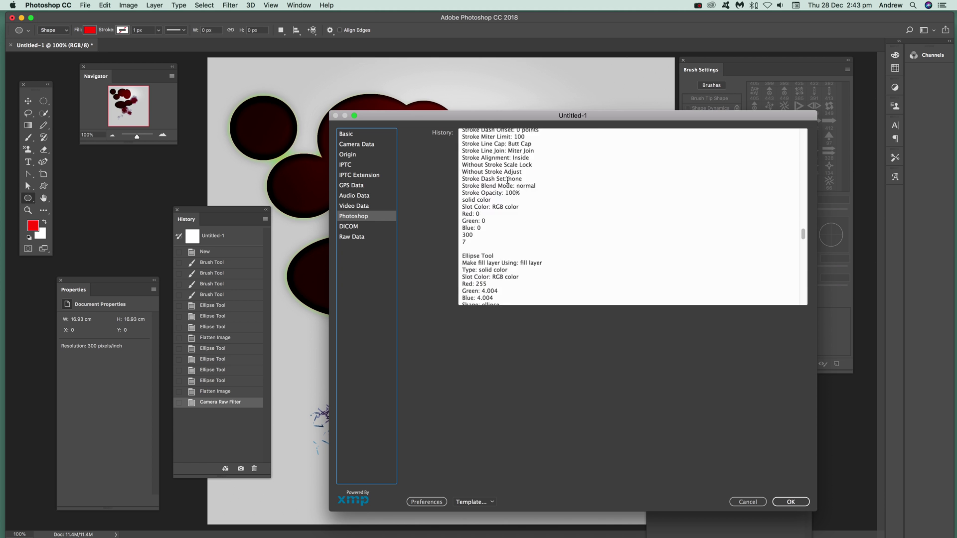
{"action": "scroll", "coordinate": [508, 178], "scroll_direction": "down", "scroll_amount": 8}
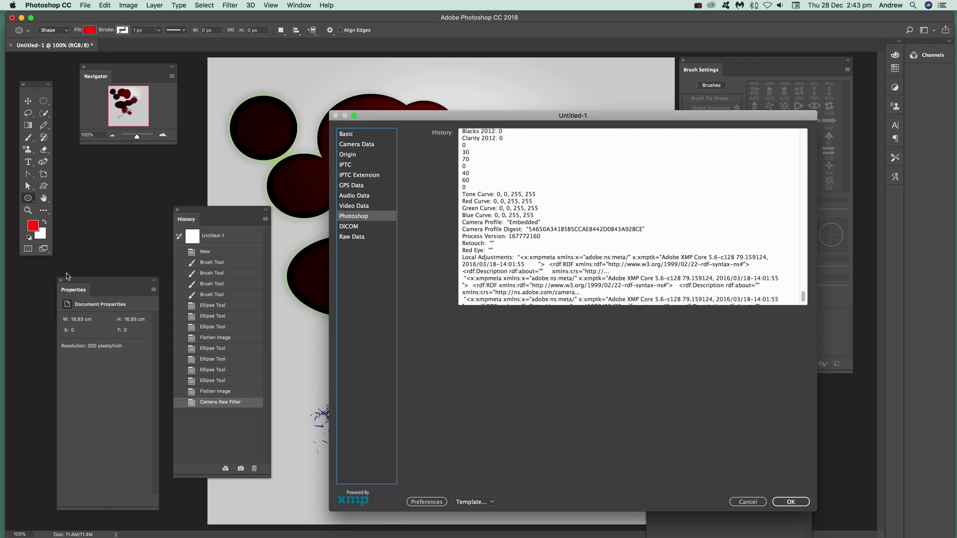
{"action": "scroll", "coordinate": [658, 252], "scroll_direction": "down", "scroll_amount": 1}
{"action": "scroll", "coordinate": [656, 254], "scroll_direction": "up", "scroll_amount": 8}
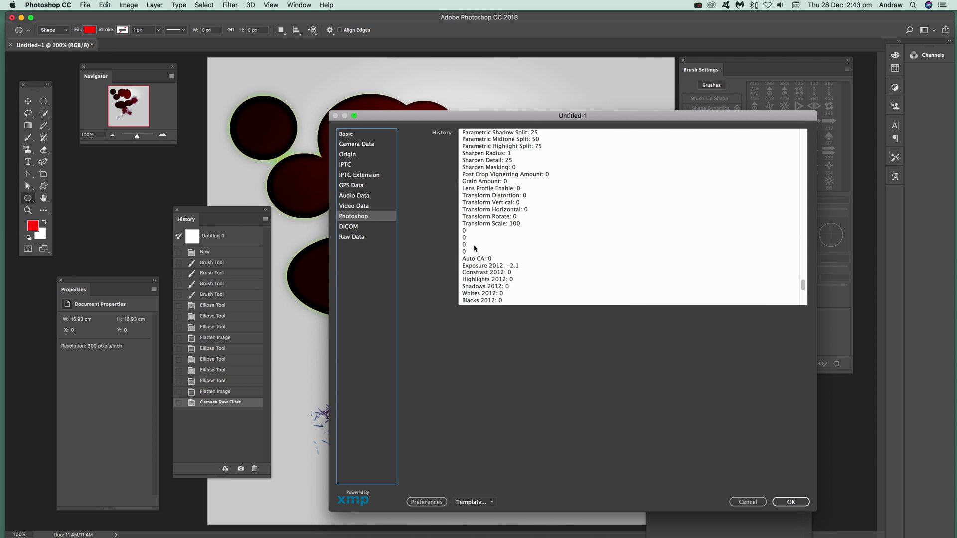
{"action": "scroll", "coordinate": [476, 244], "scroll_direction": "up", "scroll_amount": 10}
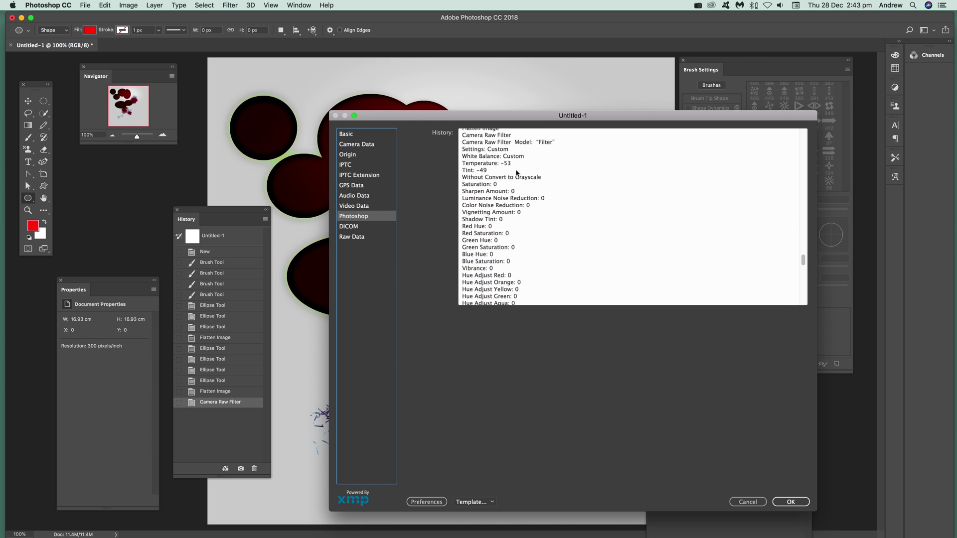
{"action": "scroll", "coordinate": [544, 212], "scroll_direction": "up", "scroll_amount": 5}
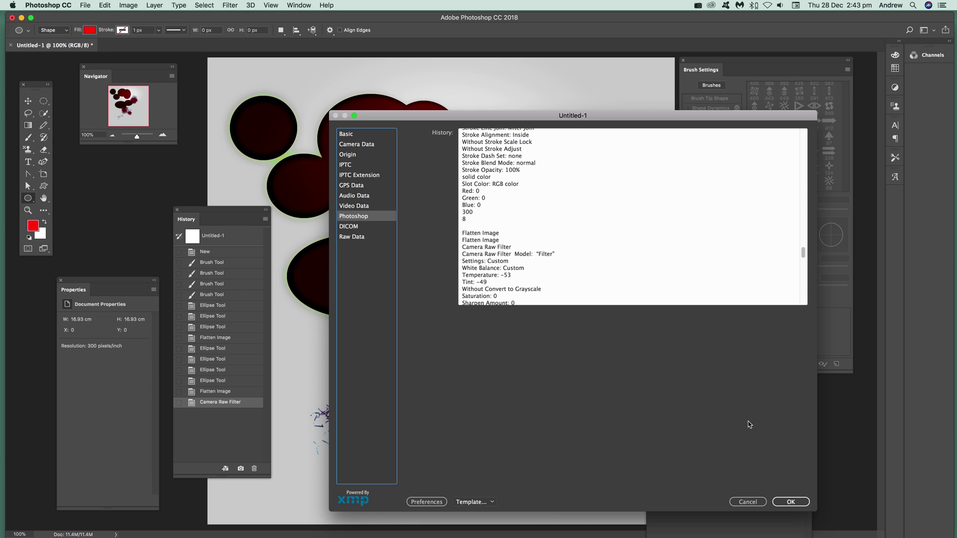
{"action": "left_click", "coordinate": [791, 502]}
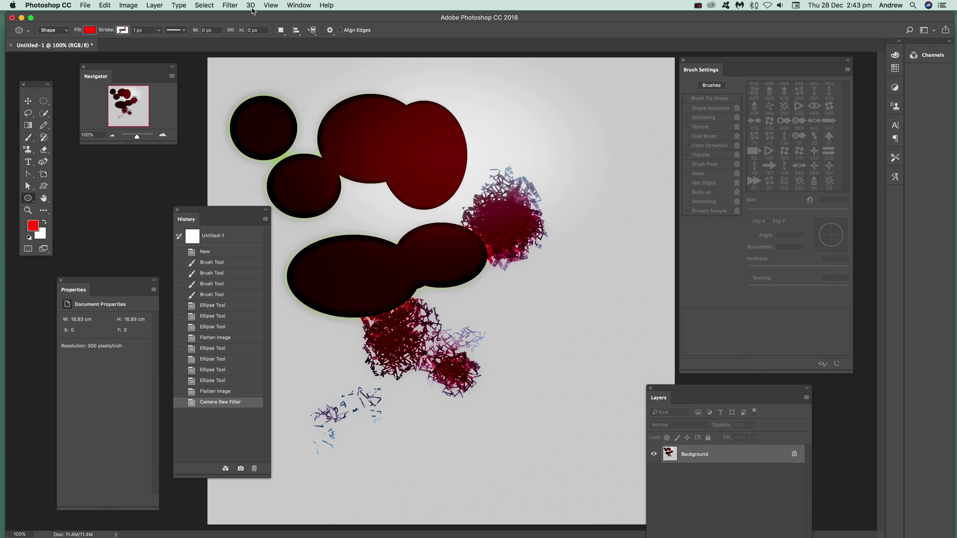